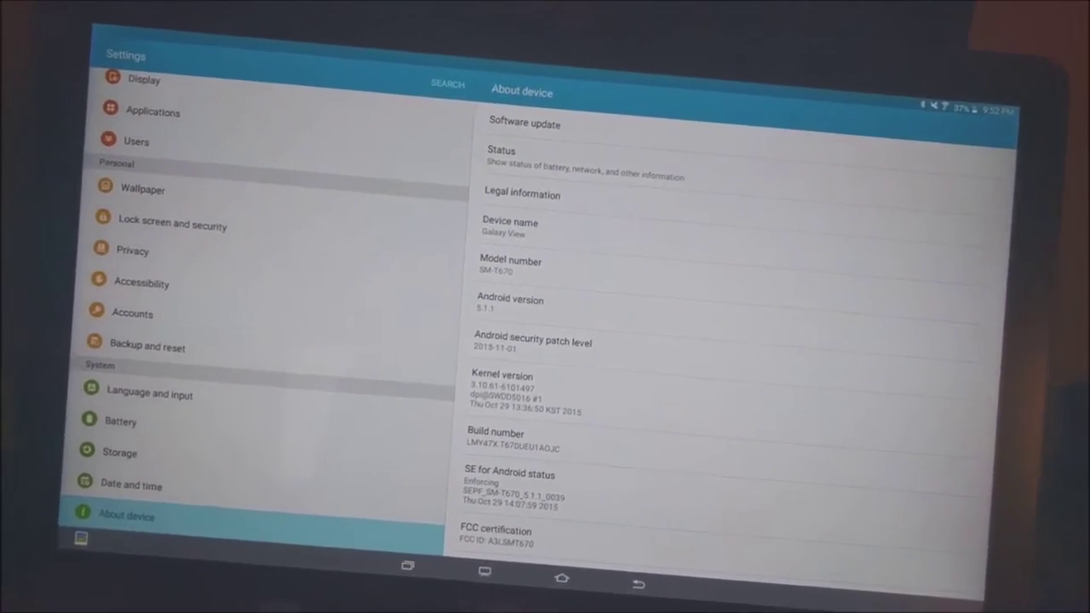
- Leave Settings, show the DIRECTV, Netflix and Hulu streaming grid, then return home
{"action": "left_click", "coordinate": [581, 565]}
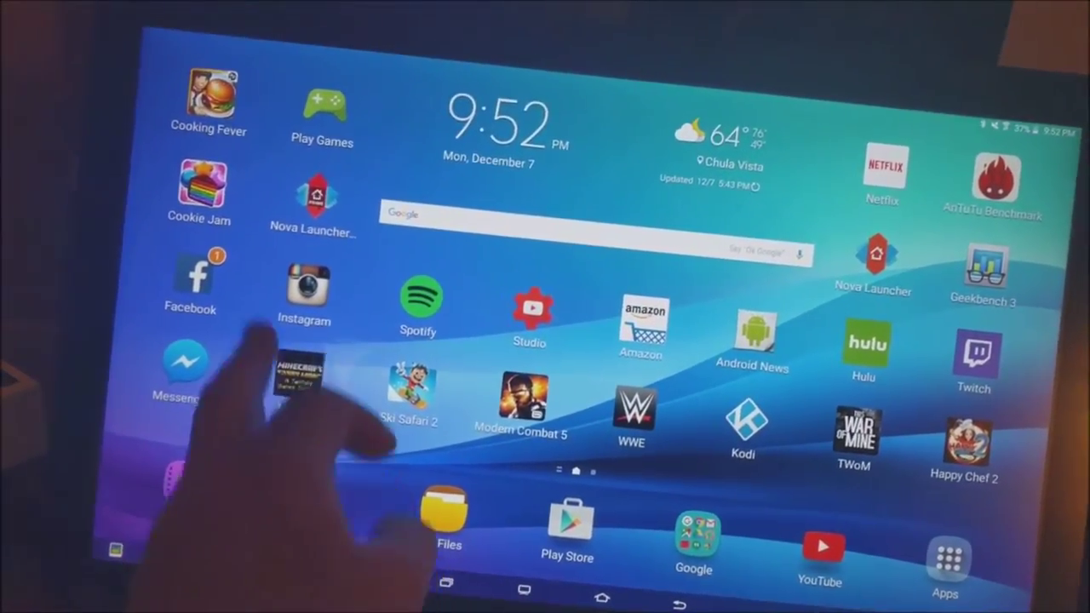
{"action": "left_click_drag", "start_coordinate": [255, 366], "coordinate": [596, 366]}
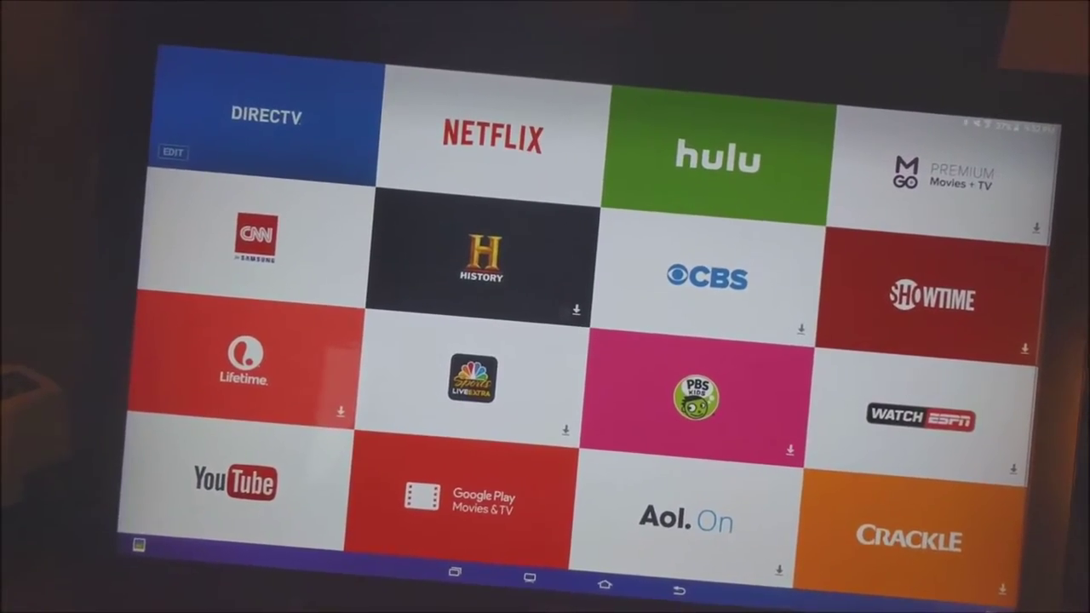
{"action": "key", "text": "Home"}
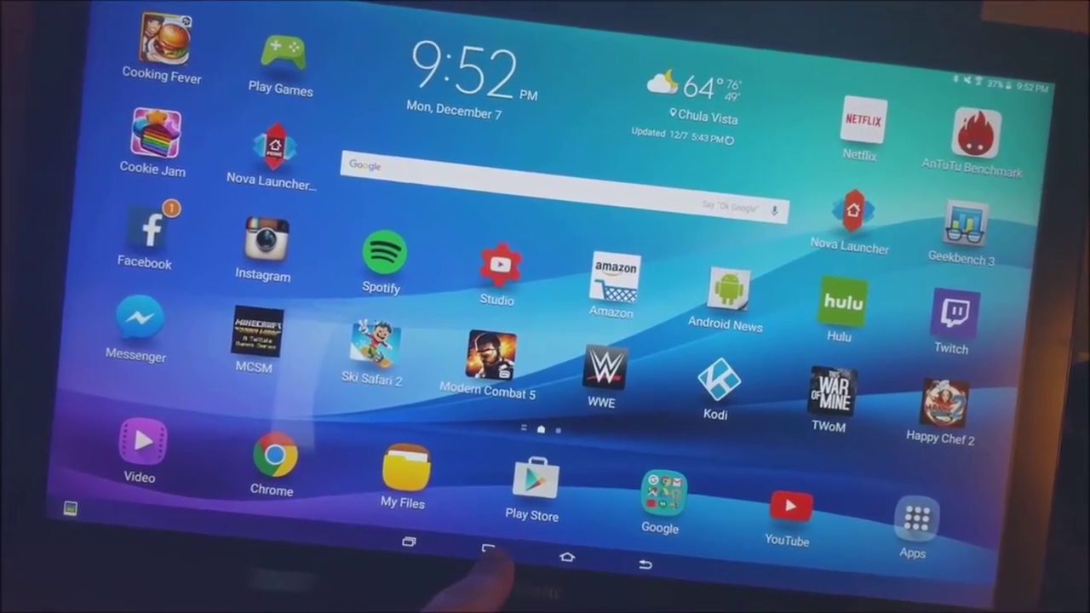
- Reopen the streaming-service tile grid twice, each time heading back to the app-icon home screen
{"action": "left_click", "coordinate": [493, 551]}
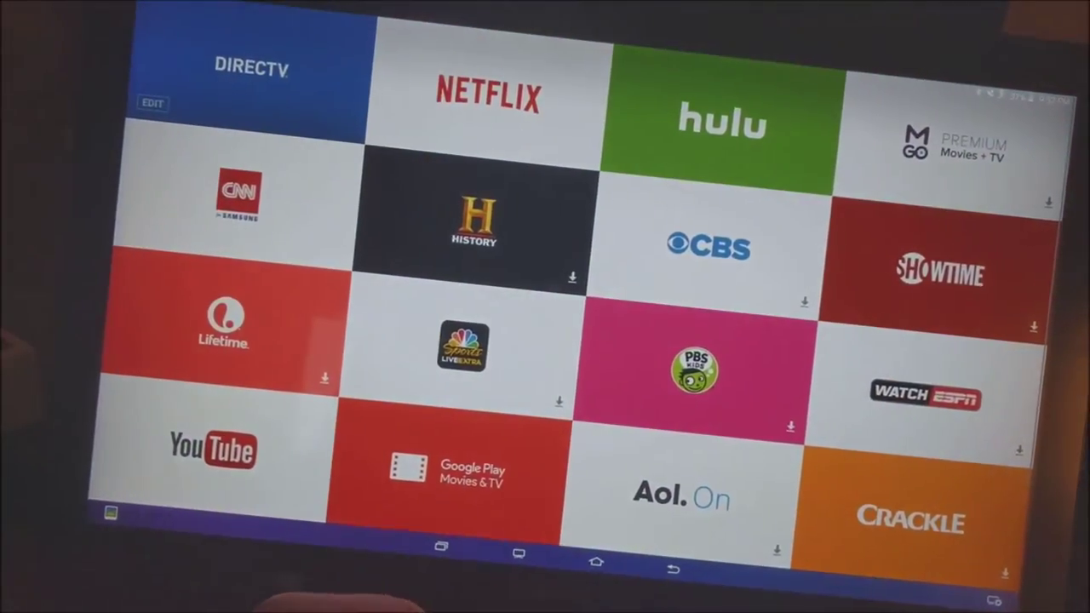
{"action": "left_click_drag", "start_coordinate": [596, 384], "coordinate": [282, 511]}
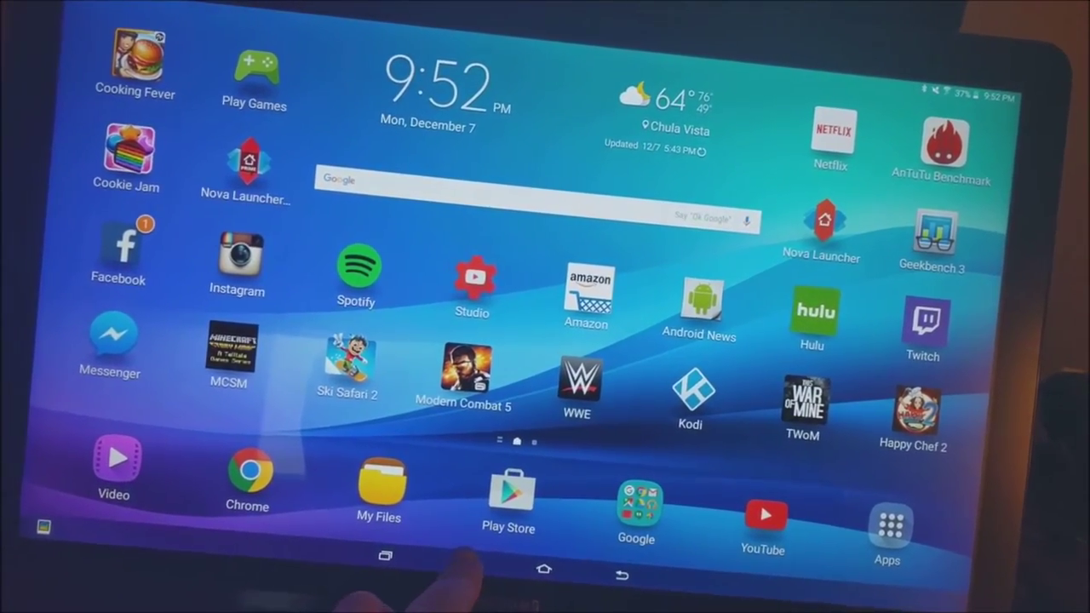
{"action": "left_click", "coordinate": [455, 571]}
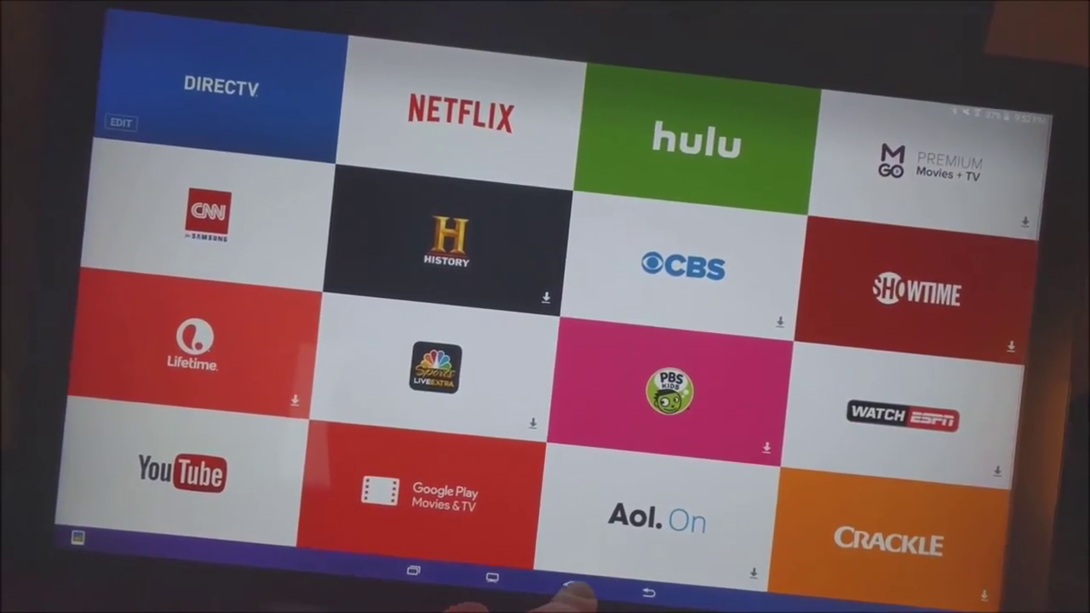
{"action": "key", "text": "Escape"}
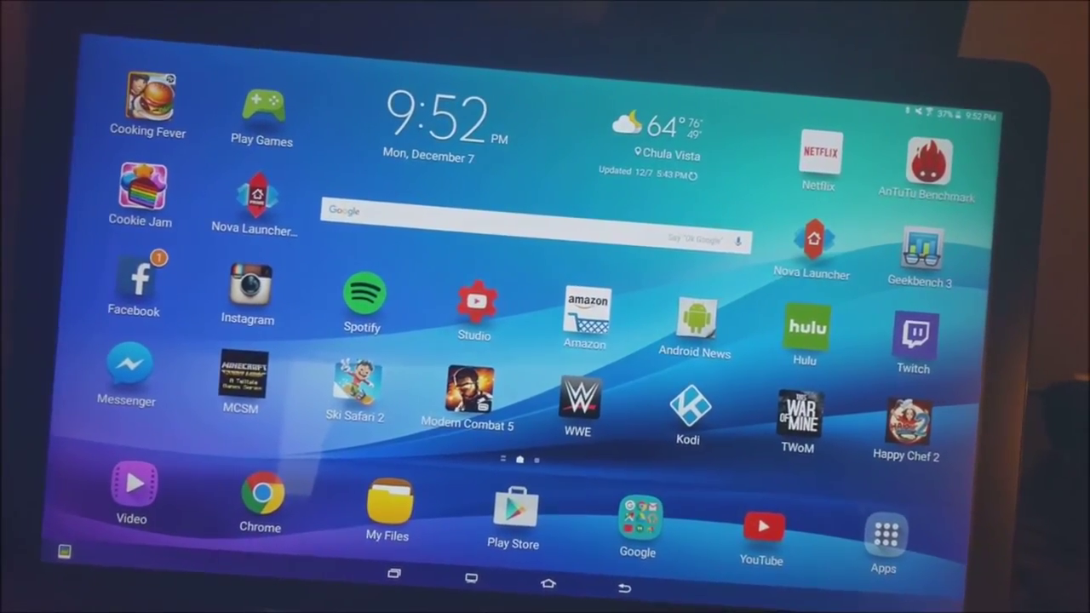